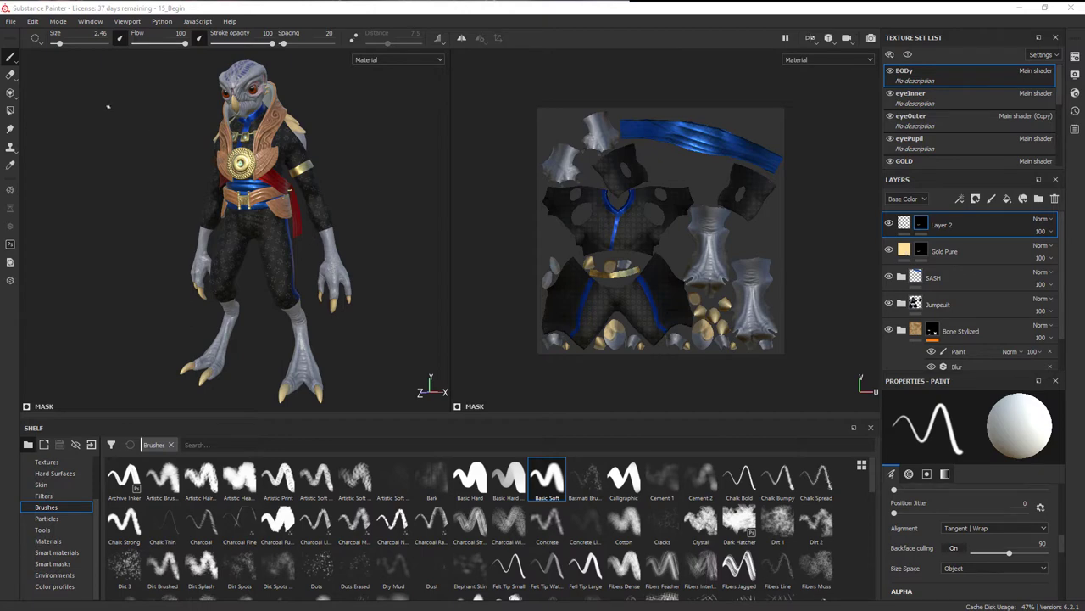
Step: Start a mesh export with triangulation and no displacement, using the FBX format
{"action": "left_click", "coordinate": [11, 21]}
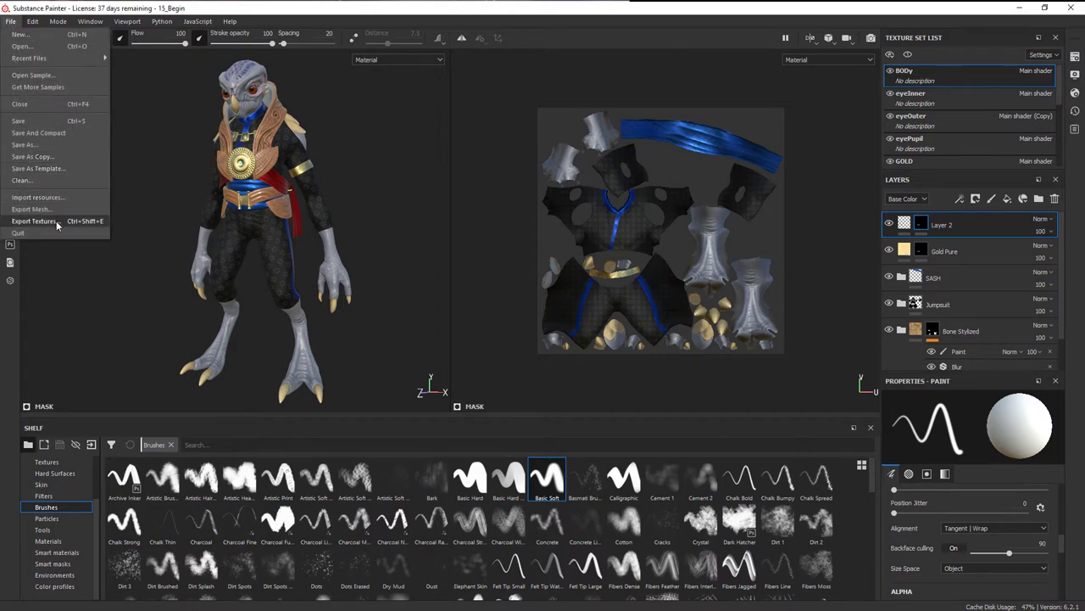
{"action": "left_click", "coordinate": [33, 208]}
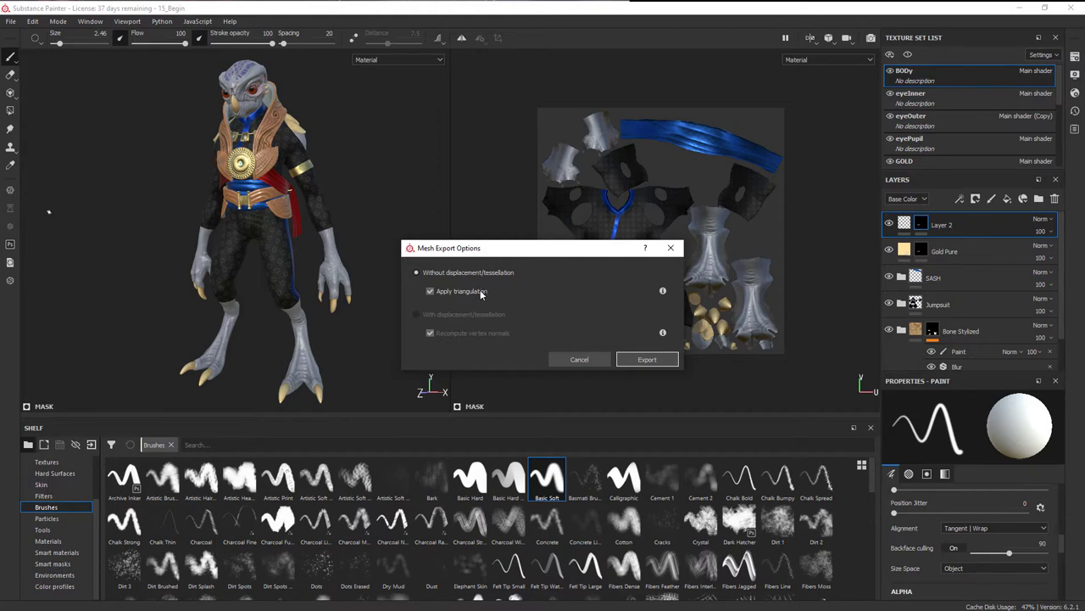
{"action": "left_click", "coordinate": [656, 363]}
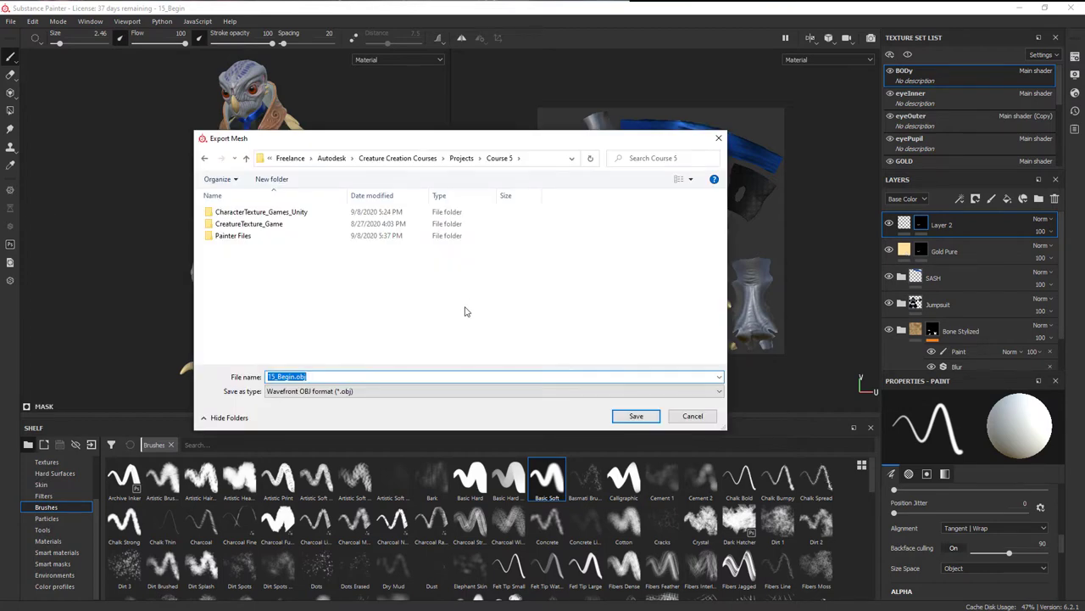
{"action": "left_click", "coordinate": [358, 393]}
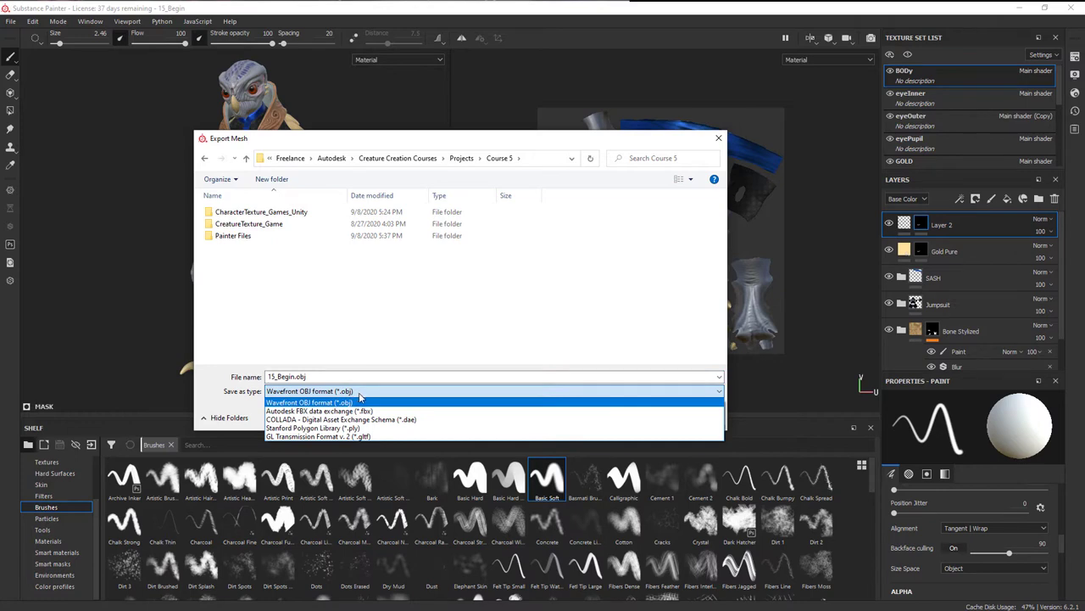
{"action": "left_click", "coordinate": [366, 411]}
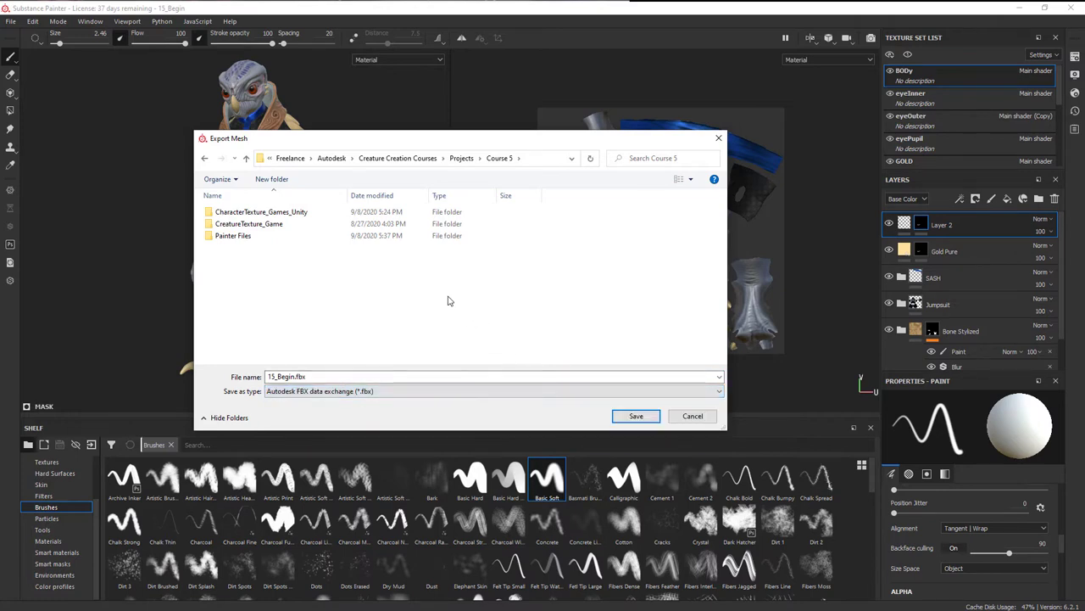
Step: Save the mesh as CreatureExport.fbx in CharacterTexture_Games_Unity/Assets/Models
{"action": "double_click", "coordinate": [287, 214]}
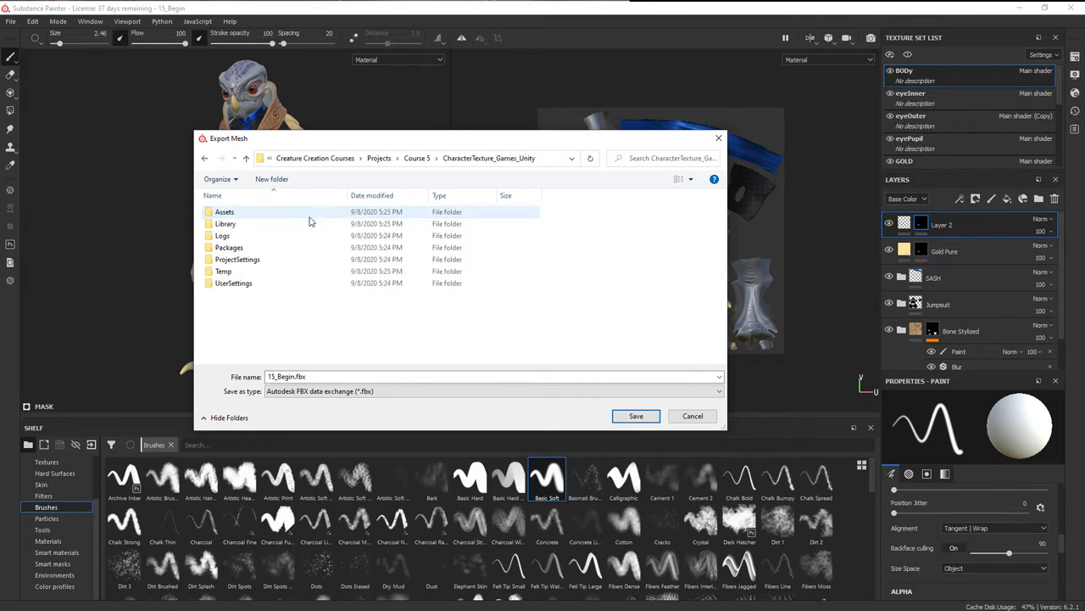
{"action": "double_click", "coordinate": [233, 211]}
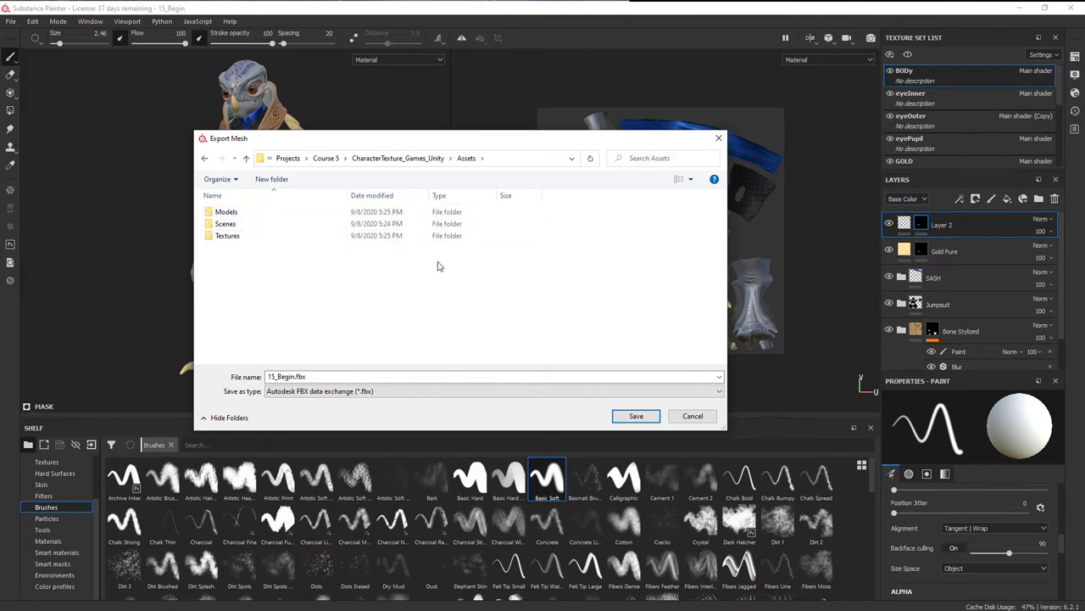
{"action": "double_click", "coordinate": [249, 216]}
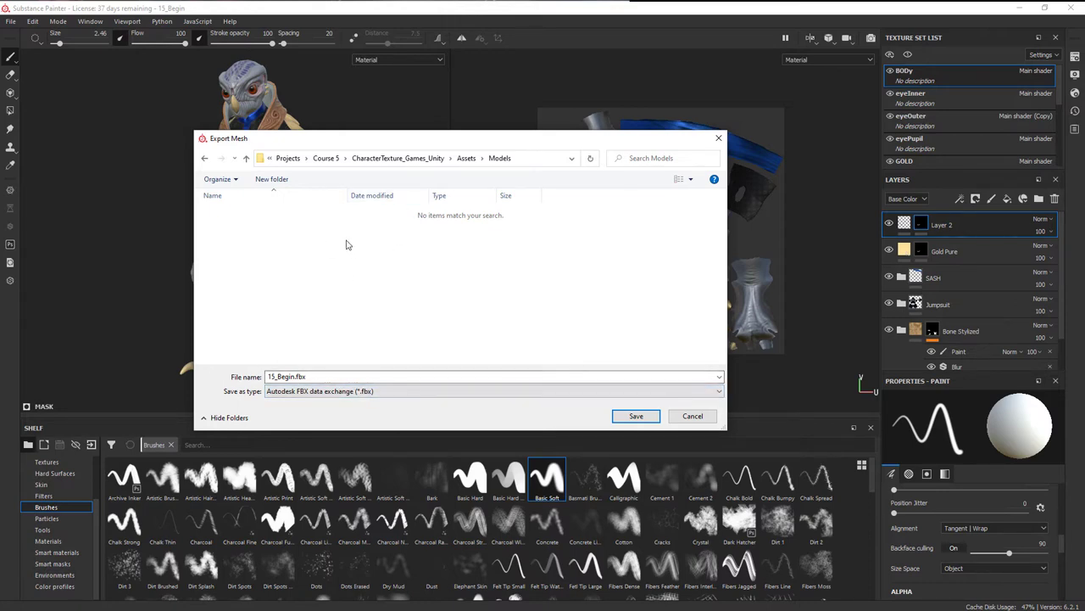
{"action": "double_click", "coordinate": [286, 375]}
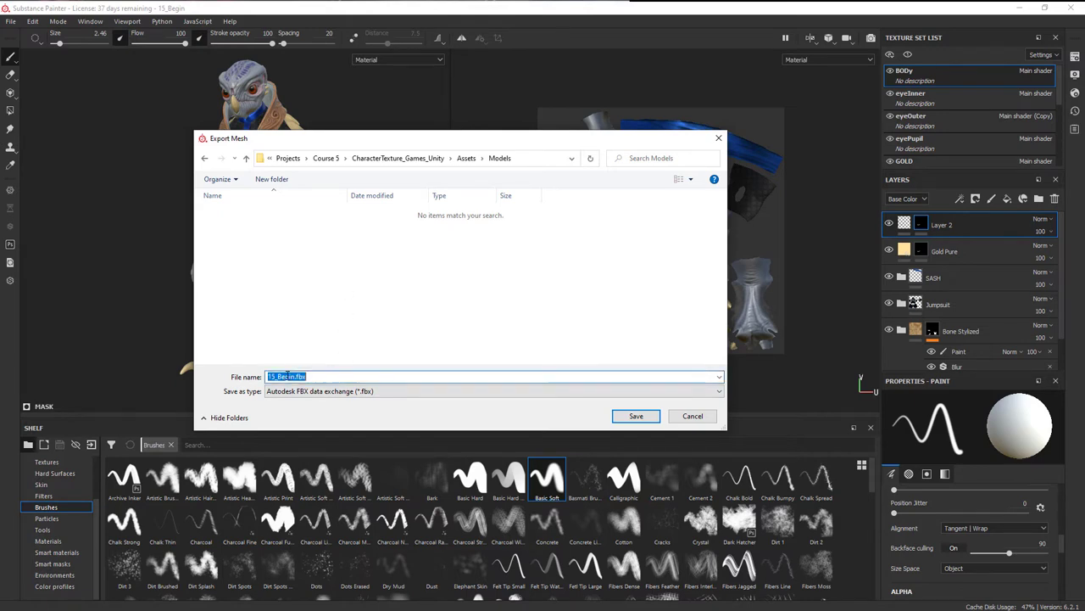
{"action": "type", "text": "CreatureExport"}
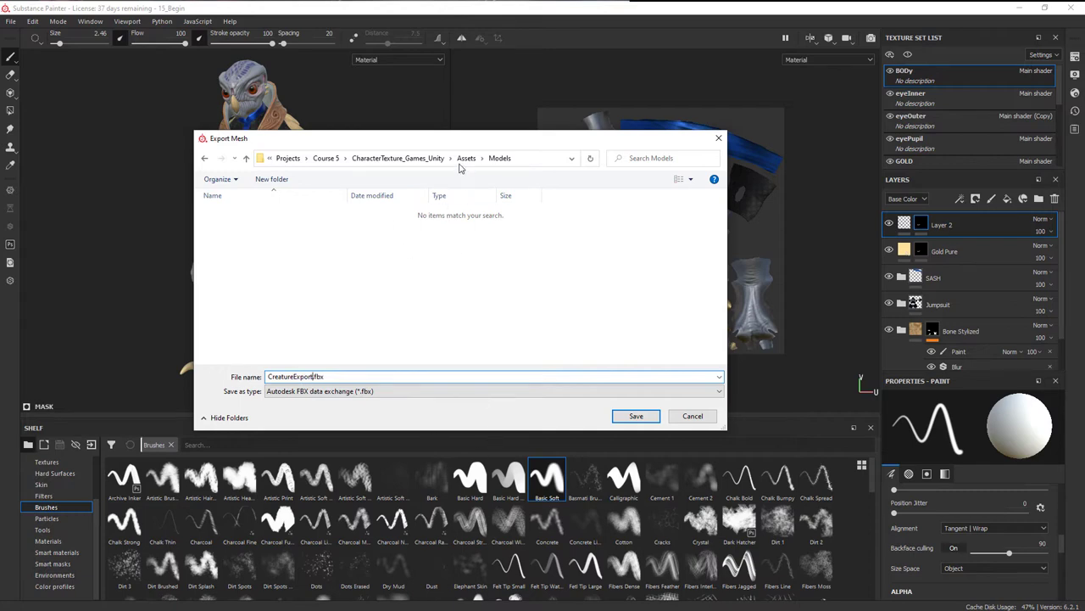
{"action": "left_click", "coordinate": [636, 416]}
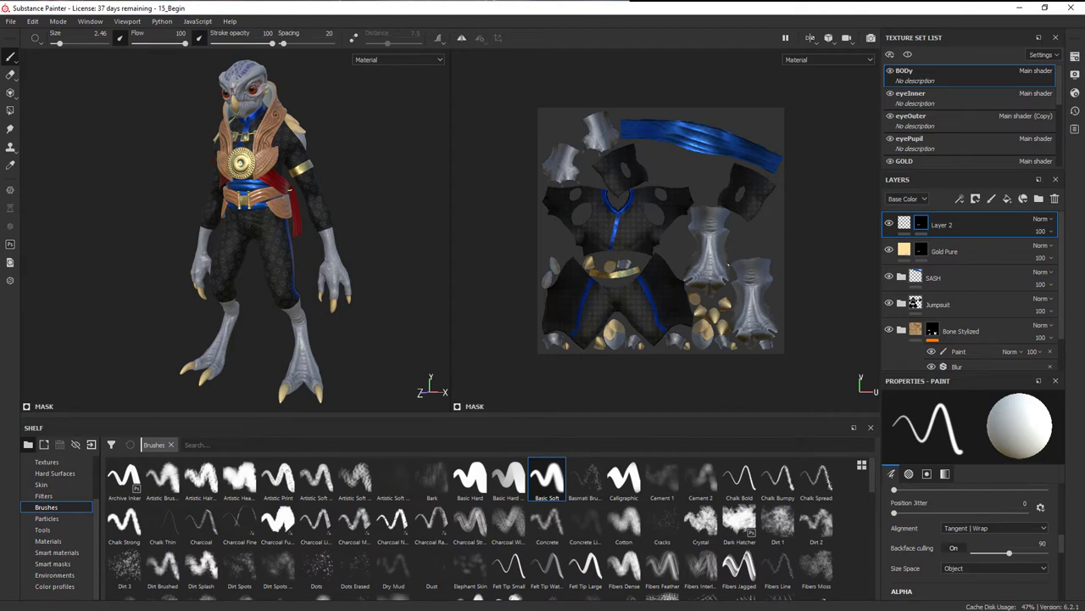
{"action": "double_click", "coordinate": [933, 307]}
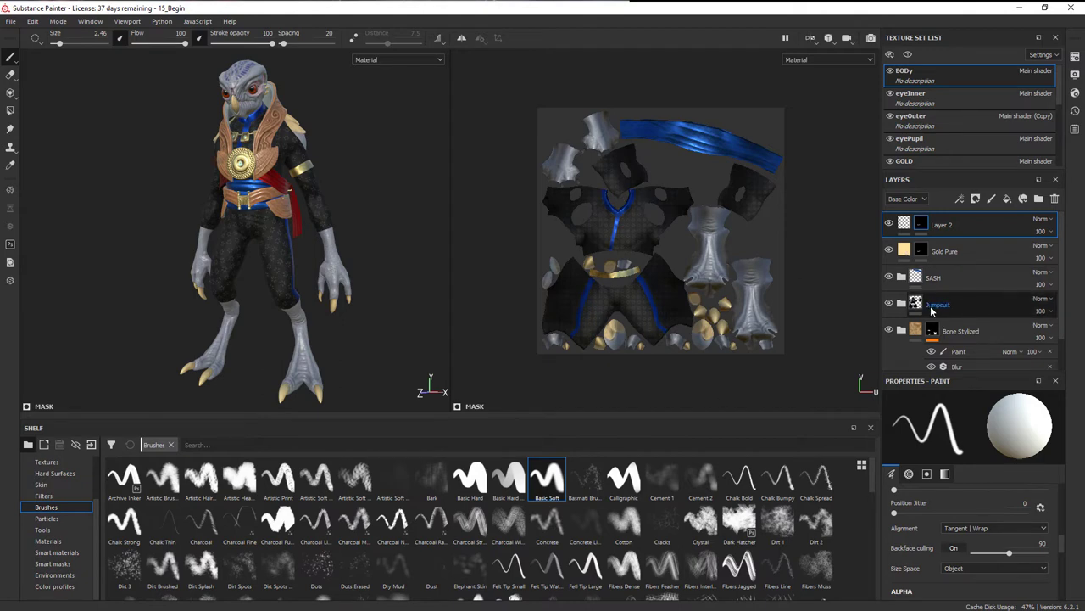
{"action": "key", "text": "Return"}
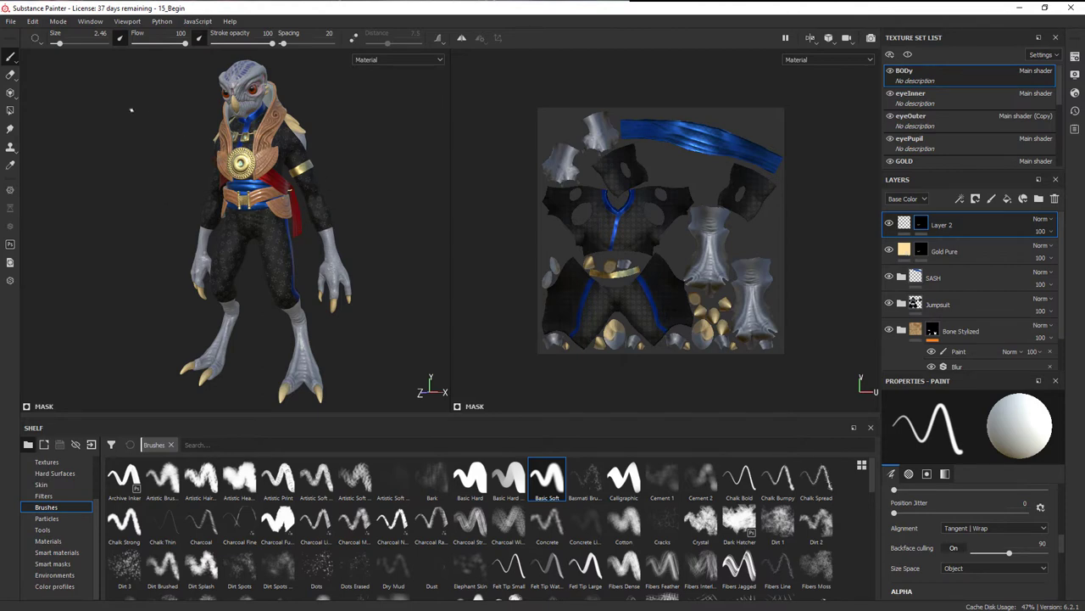
Step: Preview the Arnold, Non-PBR Specular Glossiness and PBR Metallic Roughness output templates in Export textures
{"action": "left_click", "coordinate": [11, 21]}
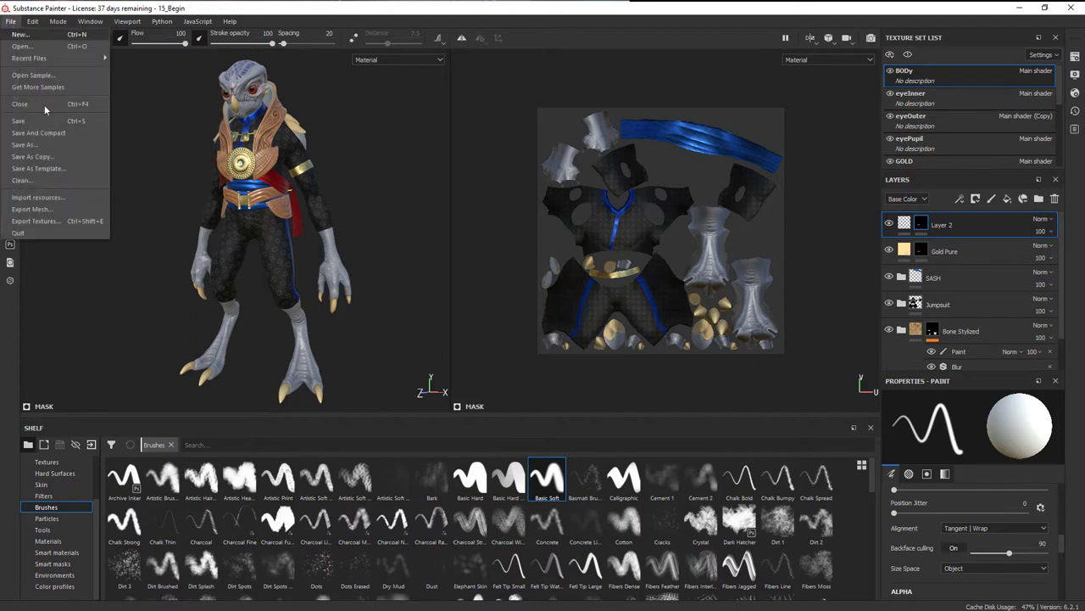
{"action": "left_click", "coordinate": [38, 222]}
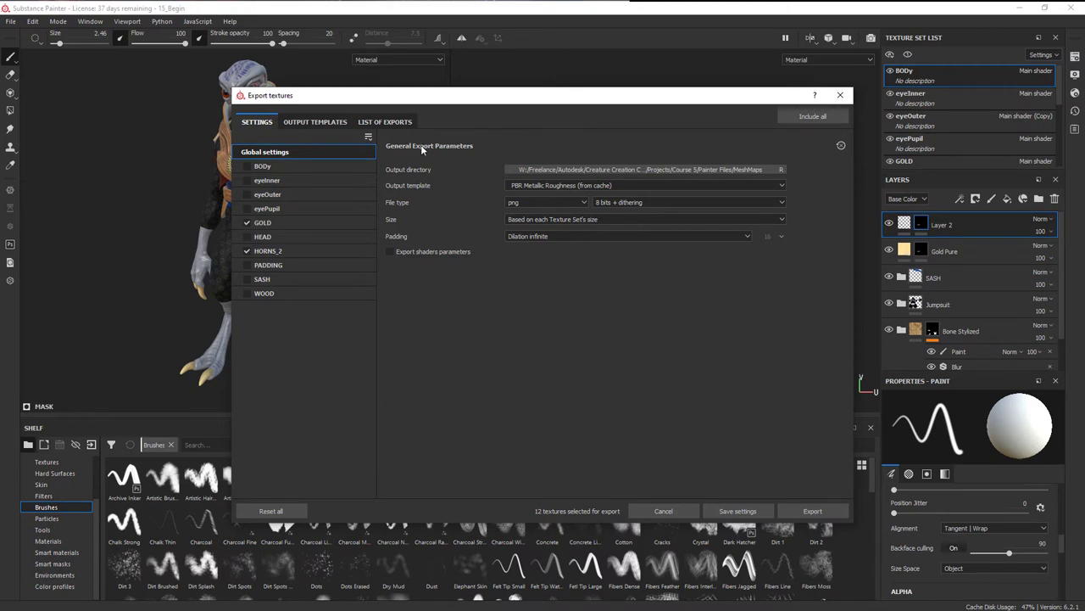
{"action": "left_click", "coordinate": [398, 124]}
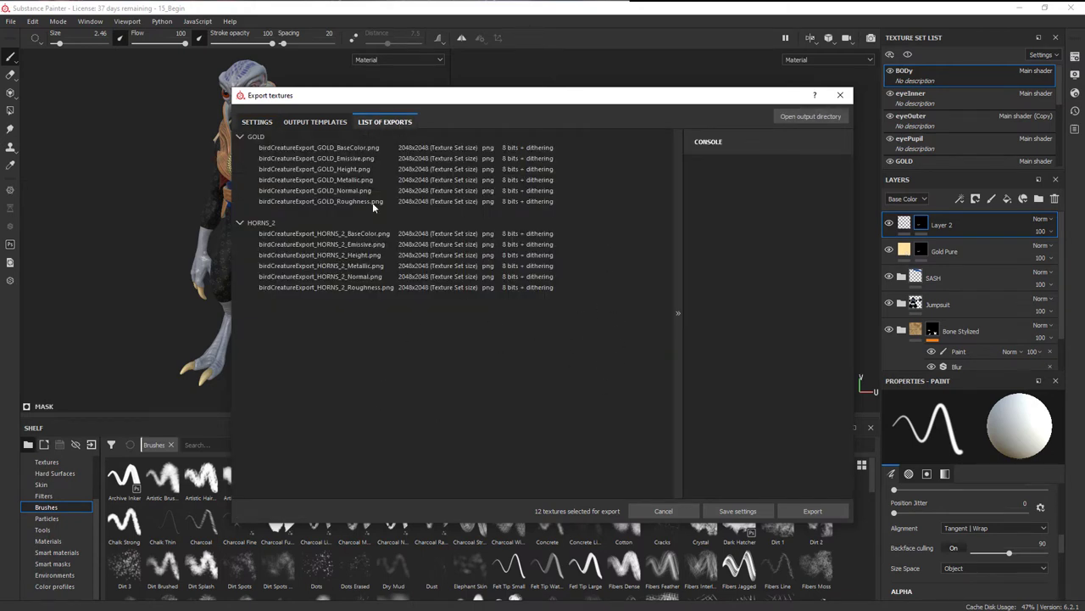
{"action": "left_click", "coordinate": [316, 122]}
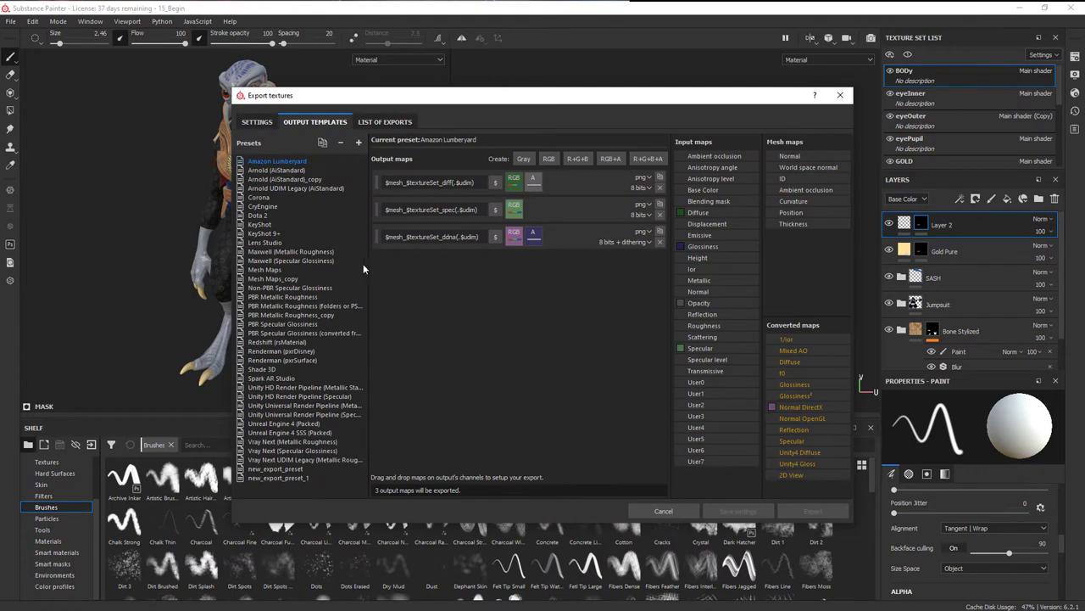
{"action": "left_click", "coordinate": [278, 188]}
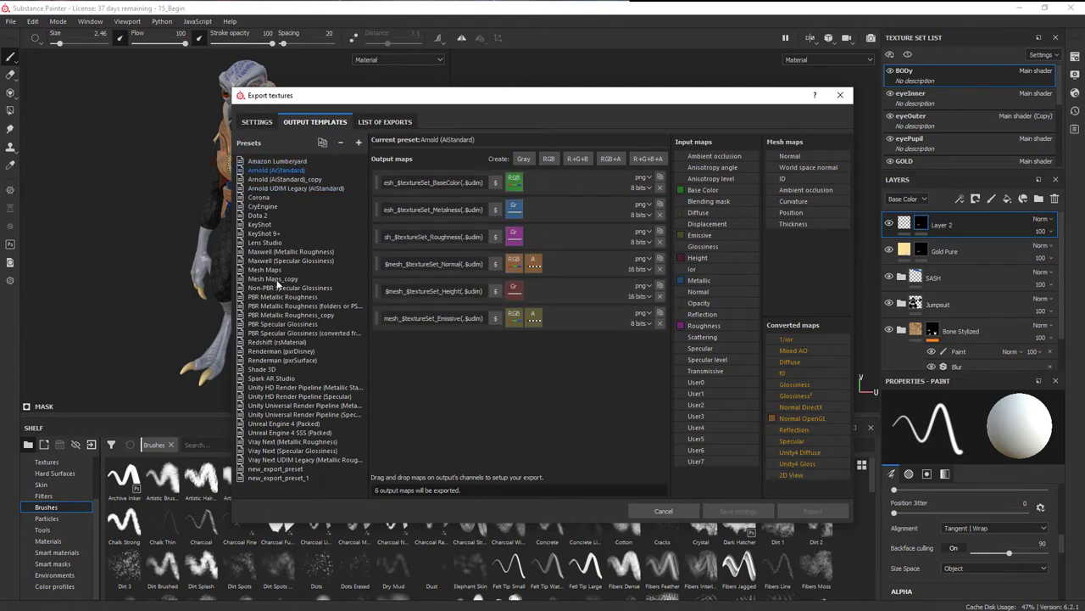
{"action": "left_click", "coordinate": [280, 288]}
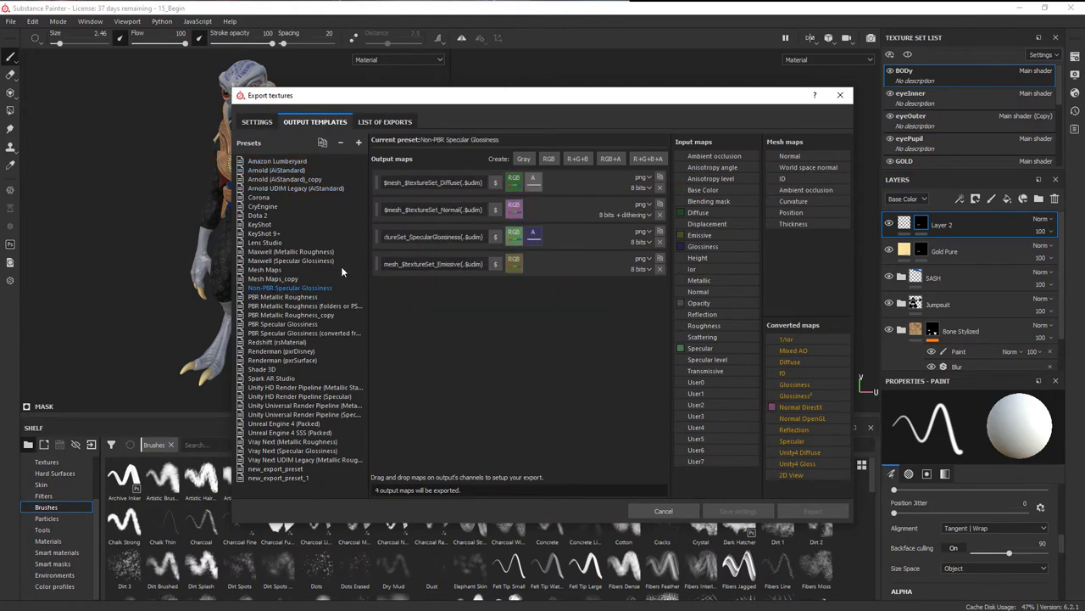
{"action": "left_click", "coordinate": [284, 296]}
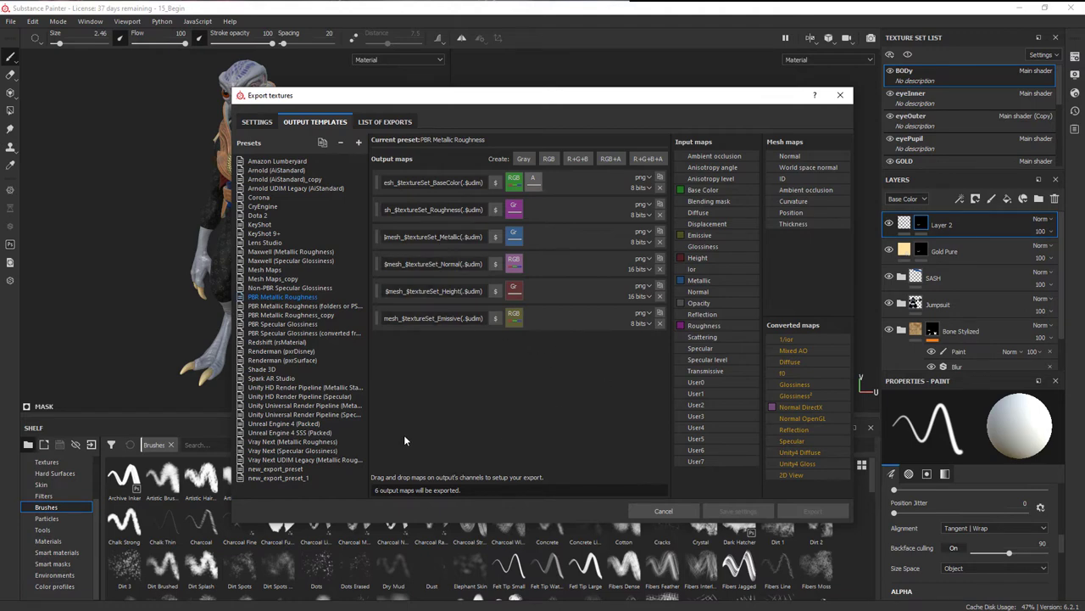
{"action": "left_click", "coordinate": [280, 171]}
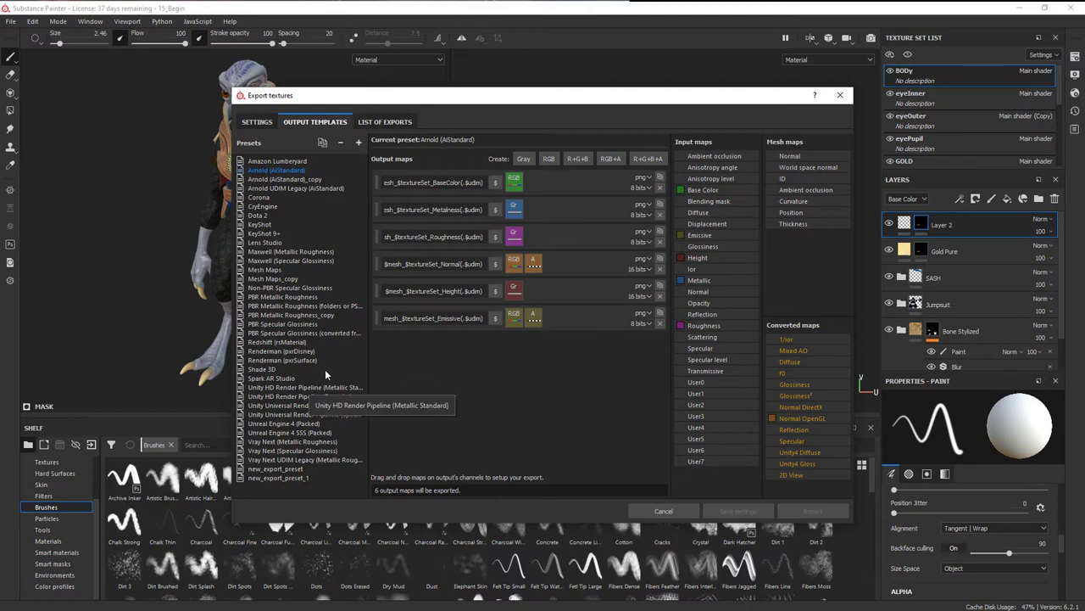
Step: Compare the Unity HDRP and Unity URP templates' output maps, ending on HDRP
{"action": "left_click", "coordinate": [311, 387]}
{"action": "left_click", "coordinate": [318, 406]}
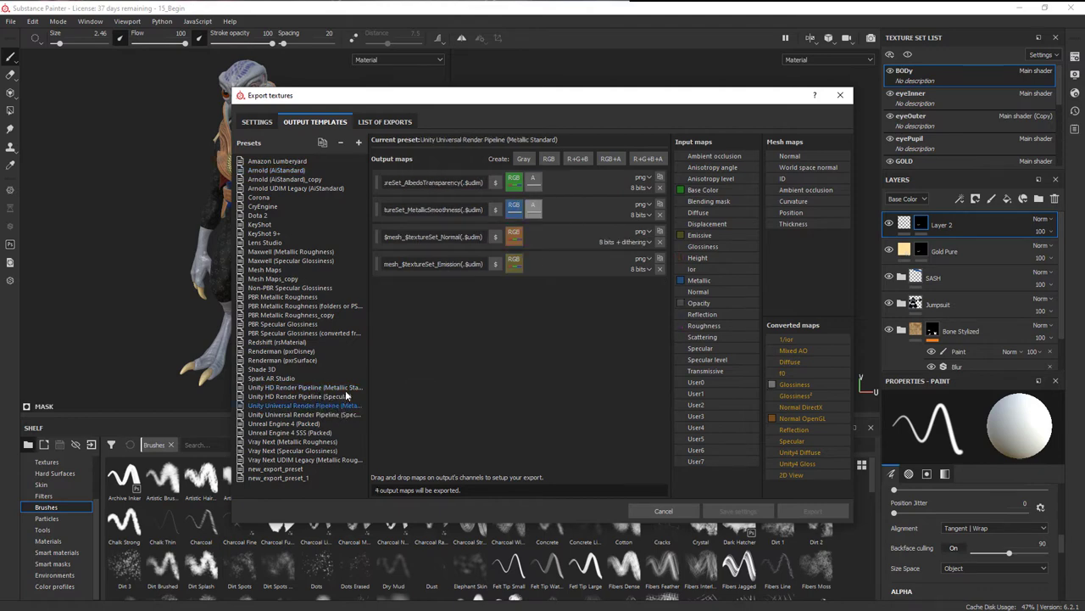
{"action": "left_click", "coordinate": [347, 388]}
{"action": "left_click", "coordinate": [344, 406]}
{"action": "left_click", "coordinate": [341, 388]}
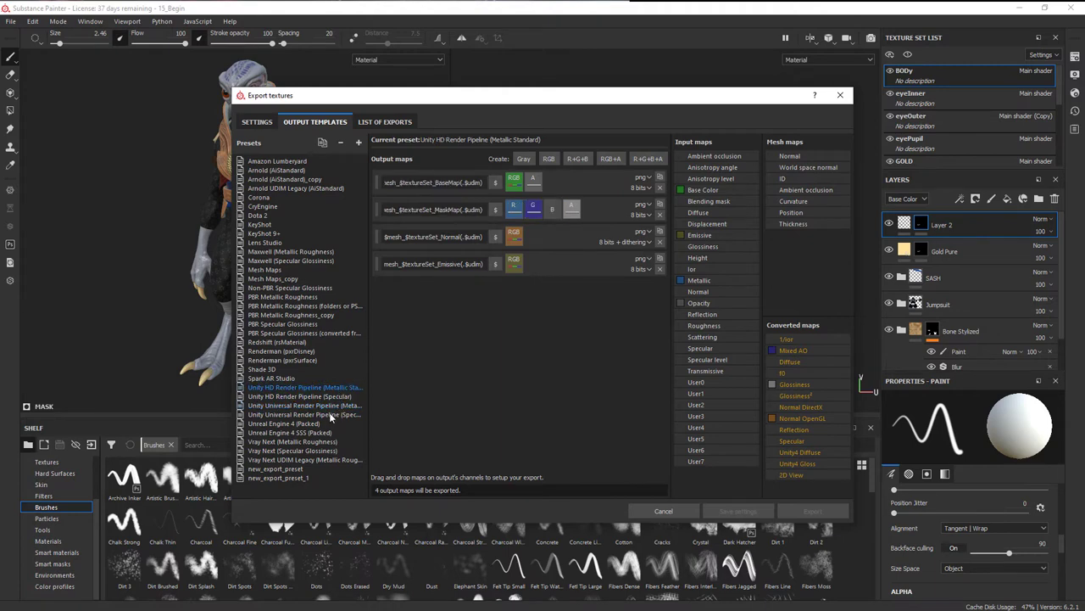
{"action": "left_click", "coordinate": [331, 407]}
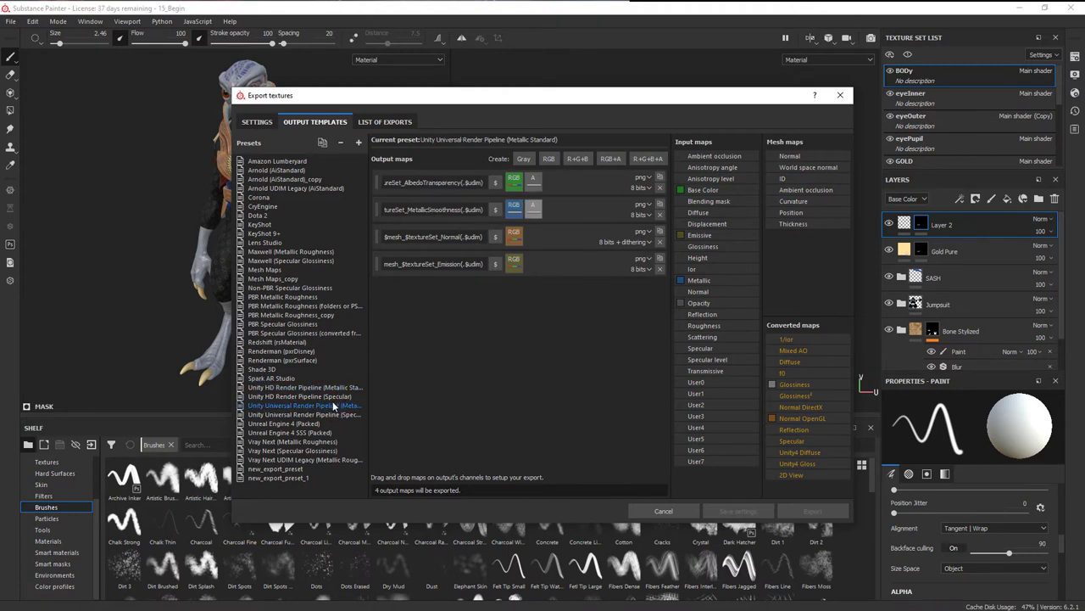
{"action": "left_click", "coordinate": [337, 389]}
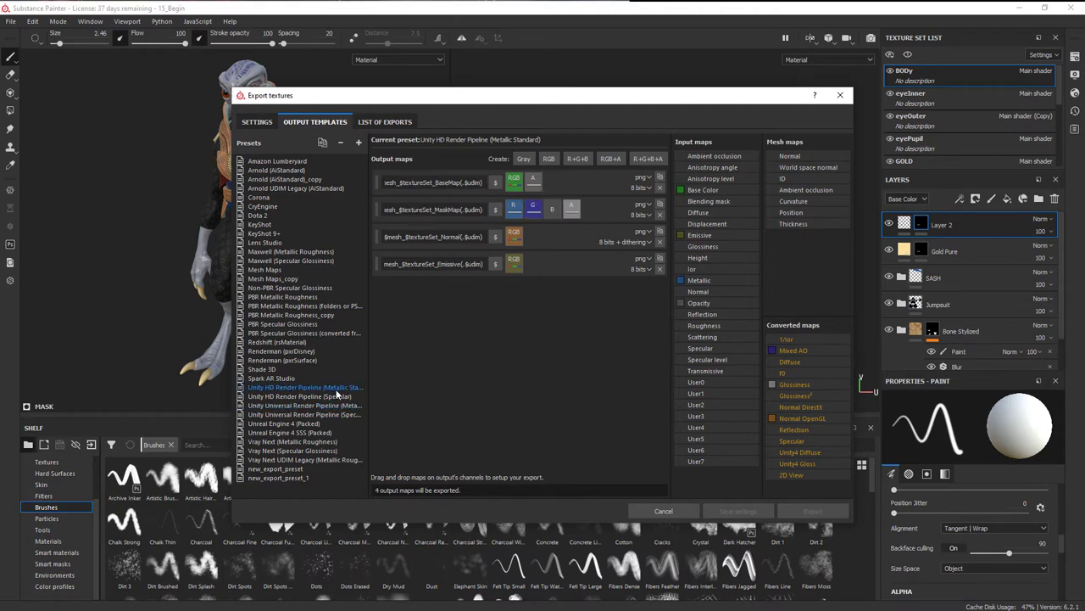
Step: Inspect the Emissive, BaseMap and MaskMap output file names of the HDRP template
{"action": "left_click", "coordinate": [456, 271]}
{"action": "left_click", "coordinate": [465, 182]}
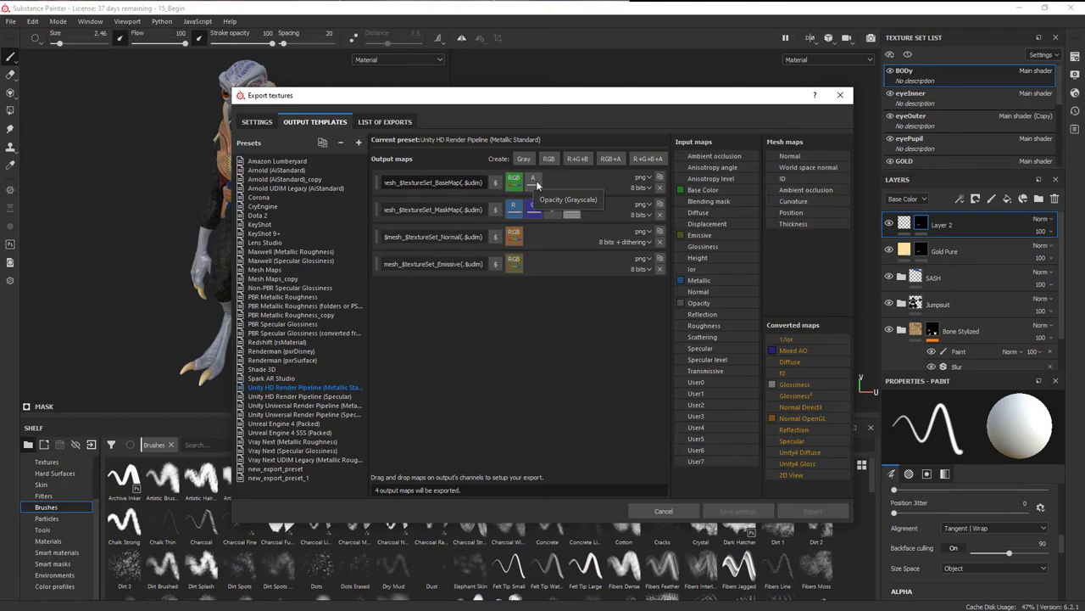
{"action": "left_click", "coordinate": [434, 210]}
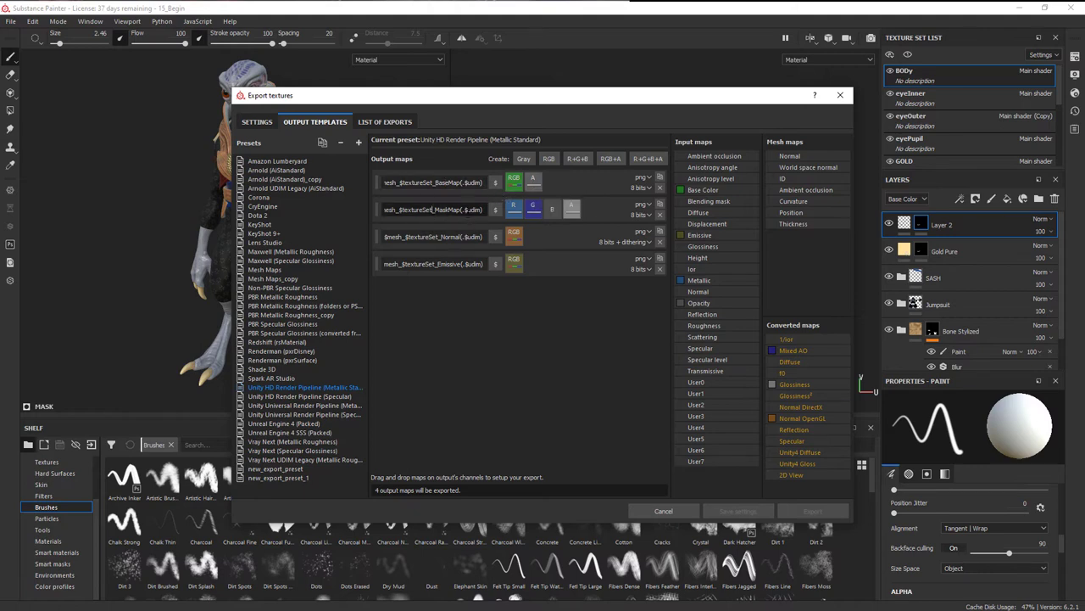
Step: Check the full MaskMap file name, then choose the Unity URP (Metallic Standard) template
{"action": "left_click", "coordinate": [386, 210]}
{"action": "left_click", "coordinate": [485, 216]}
{"action": "left_click", "coordinate": [295, 169]}
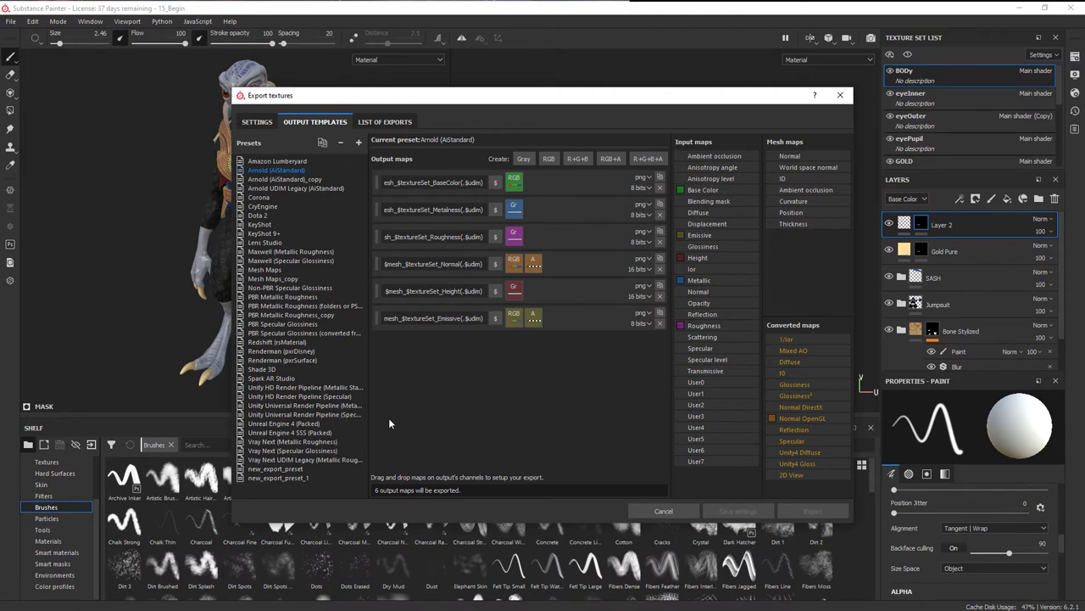
{"action": "left_click", "coordinate": [336, 406]}
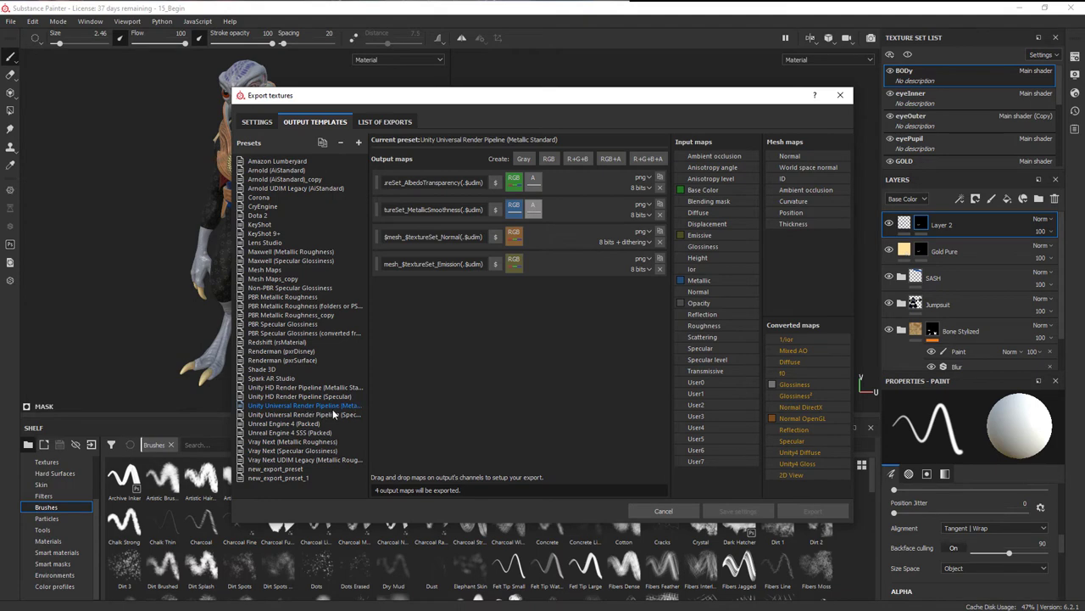
Step: Include BODy, eyeInner, eyeOuter, eyePupil, HEAD, PADDING, SASH and WOOD texture sets in the export
{"action": "left_click", "coordinate": [257, 125]}
{"action": "left_click", "coordinate": [246, 166]}
{"action": "left_click", "coordinate": [247, 180]}
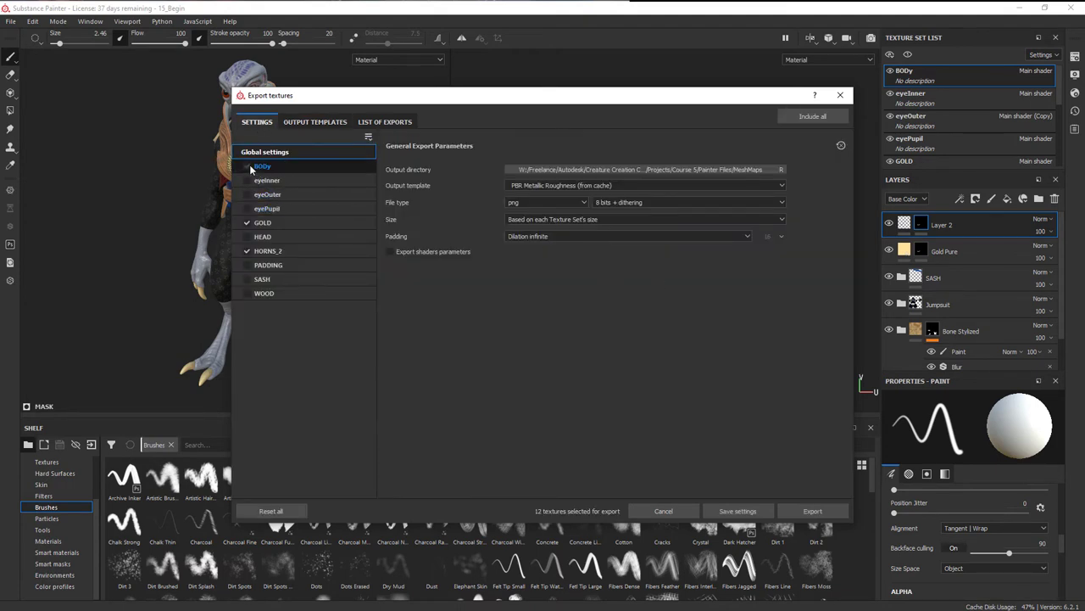
{"action": "left_click", "coordinate": [246, 194]}
{"action": "left_click", "coordinate": [247, 209]}
{"action": "left_click", "coordinate": [247, 236]}
{"action": "left_click", "coordinate": [246, 265]}
{"action": "left_click", "coordinate": [247, 279]}
{"action": "left_click", "coordinate": [246, 294]}
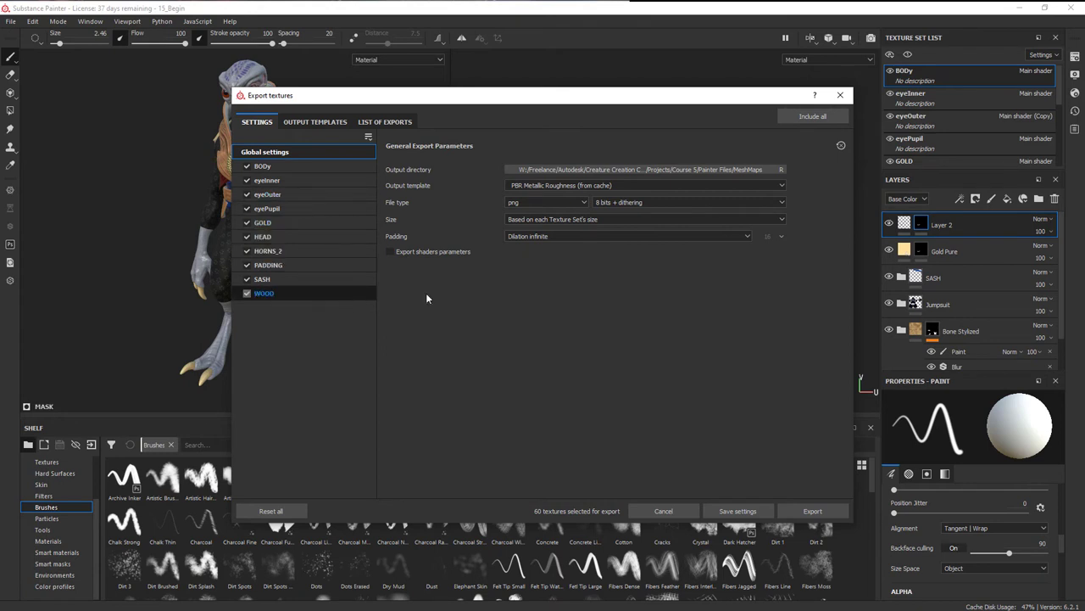
Step: Set the output directory to CharacterTexture_Games_Unity/Assets/Textures
{"action": "left_click", "coordinate": [692, 169]}
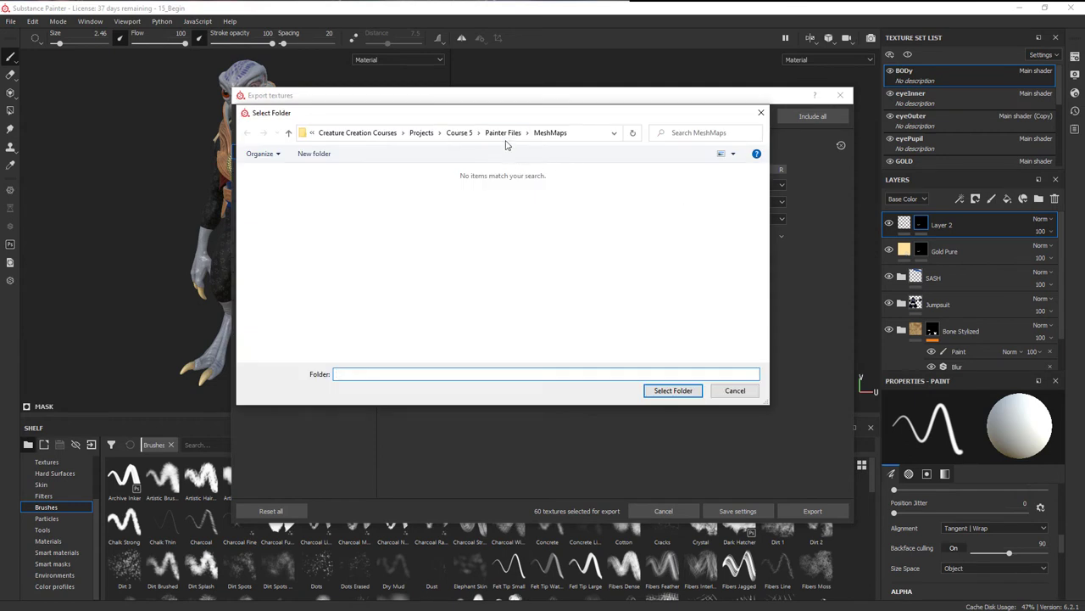
{"action": "left_click", "coordinate": [462, 133]}
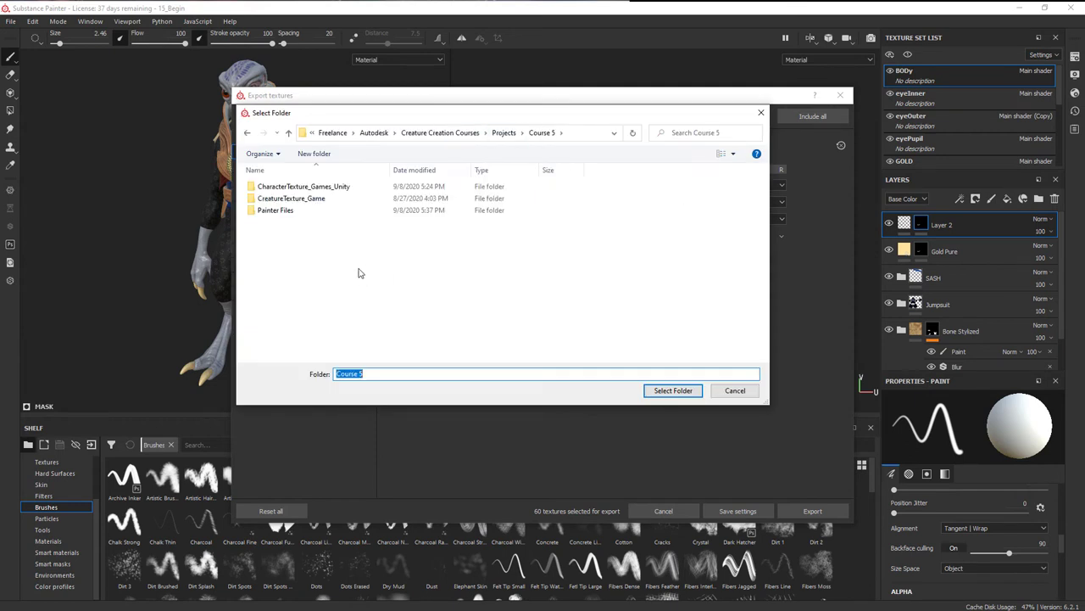
{"action": "double_click", "coordinate": [322, 185]}
{"action": "double_click", "coordinate": [270, 187]}
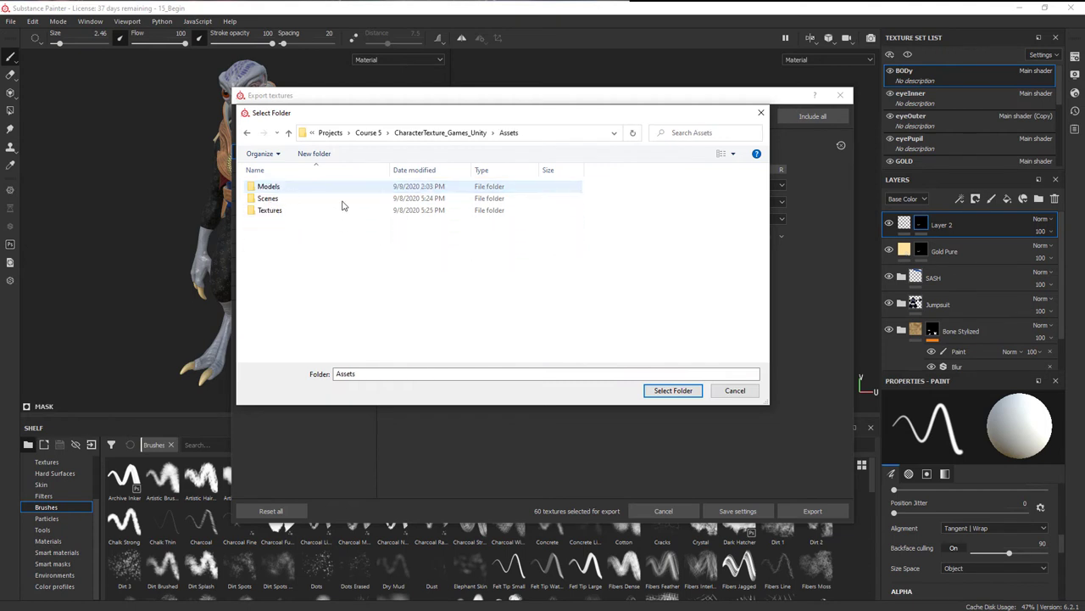
{"action": "double_click", "coordinate": [273, 210]}
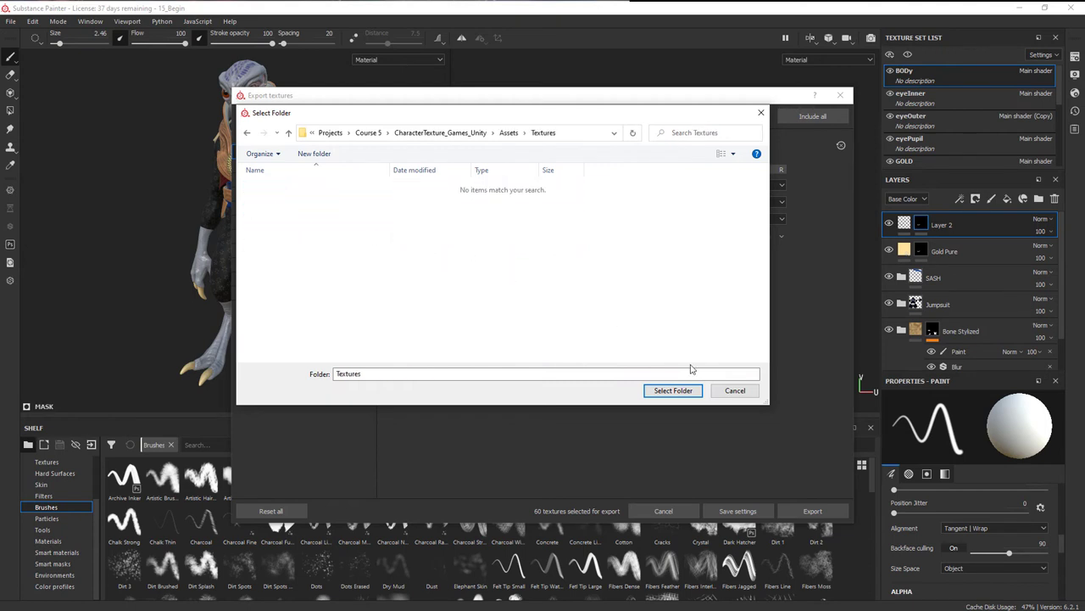
{"action": "left_click", "coordinate": [673, 390]}
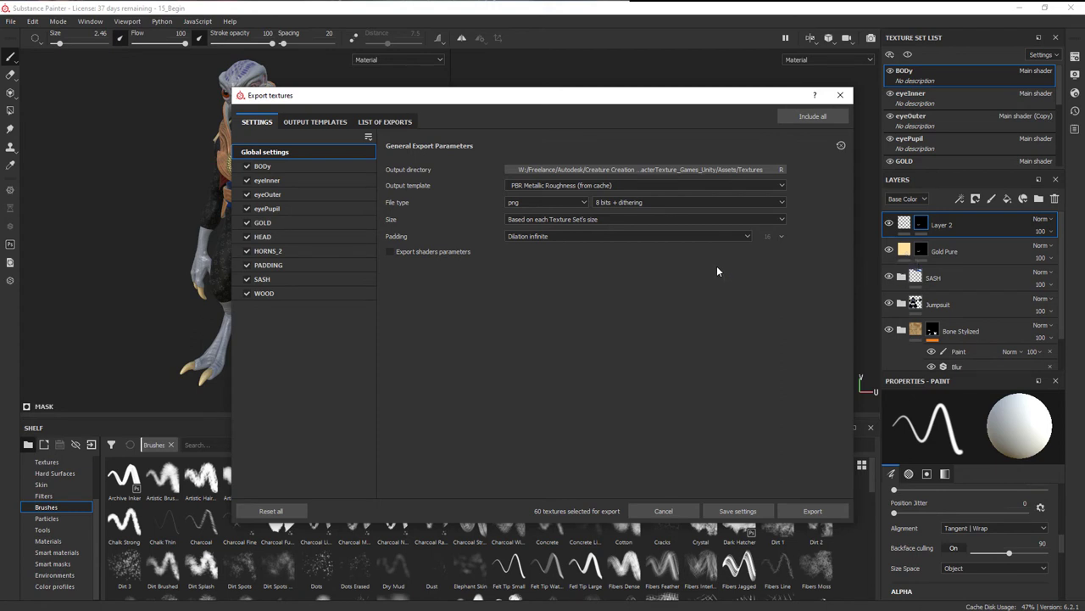
Step: Export the textures using the Unity Universal Render Pipeline (Metallic Standard) output template
{"action": "left_click", "coordinate": [605, 186]}
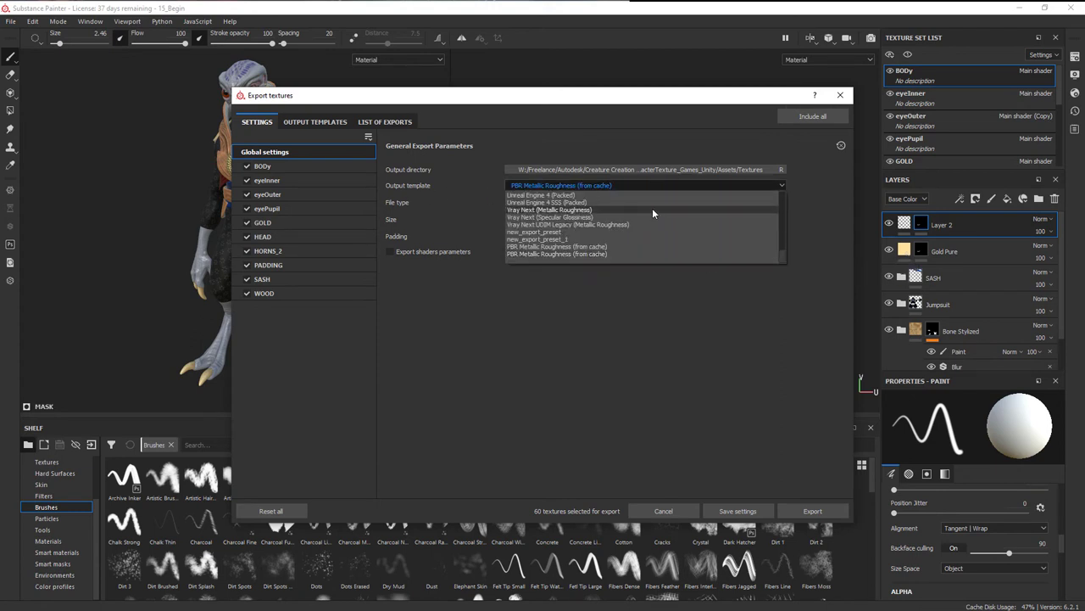
{"action": "scroll", "coordinate": [700, 222], "scroll_direction": "up", "scroll_amount": 3}
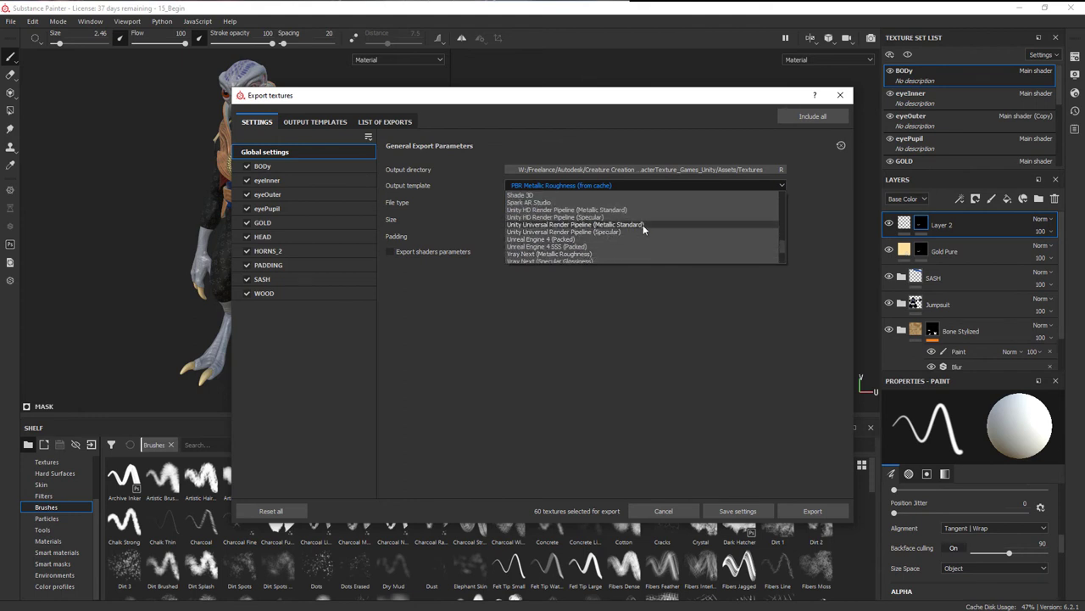
{"action": "left_click", "coordinate": [633, 224]}
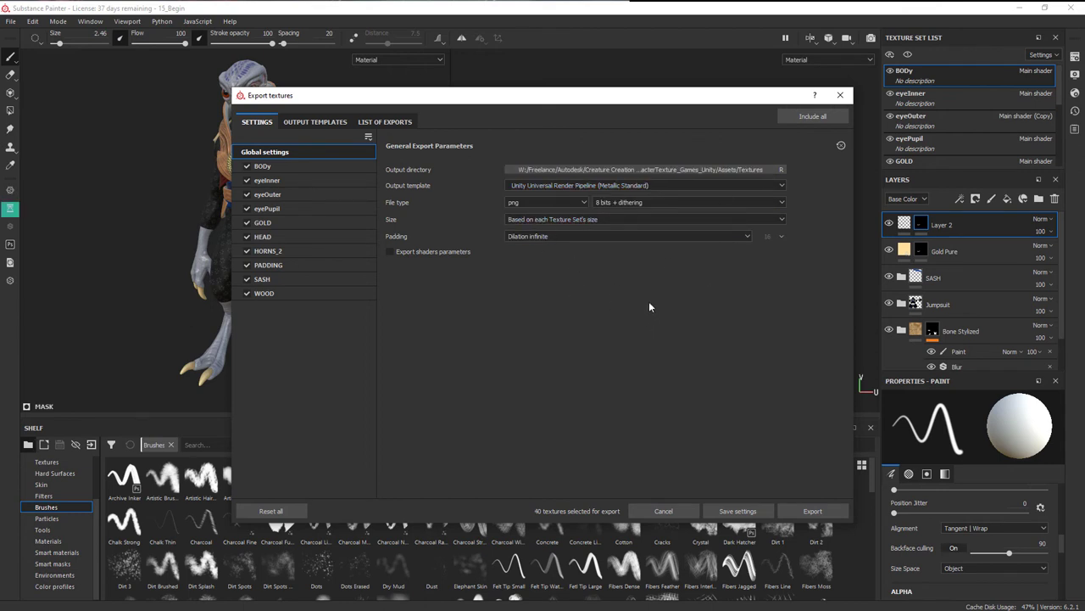
{"action": "left_click", "coordinate": [813, 511]}
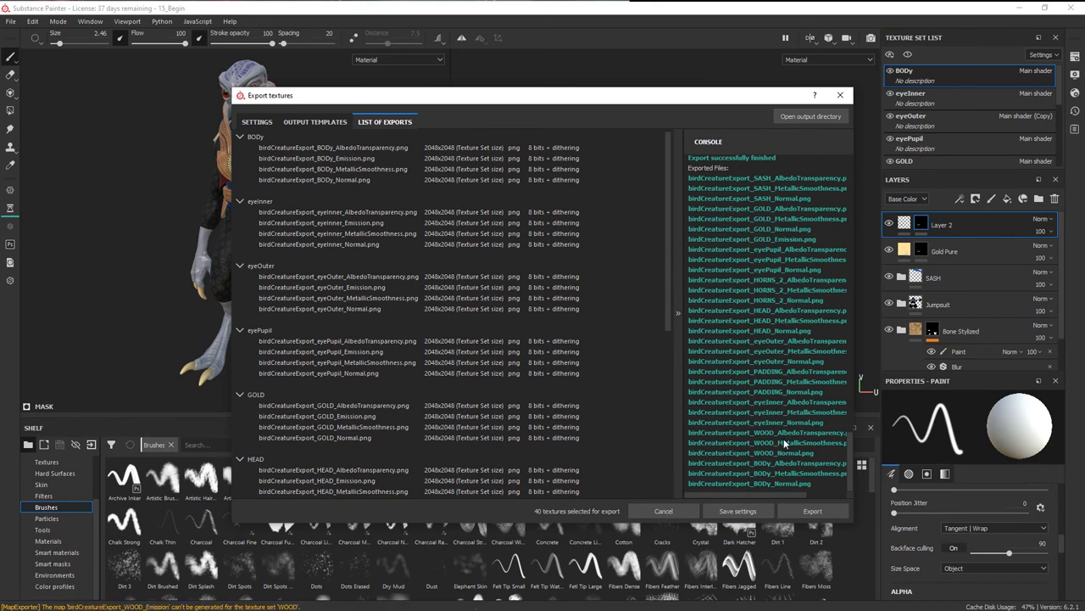
Step: Save the project with Ctrl+S and close the Export textures dialog
{"action": "key", "text": "ctrl+s"}
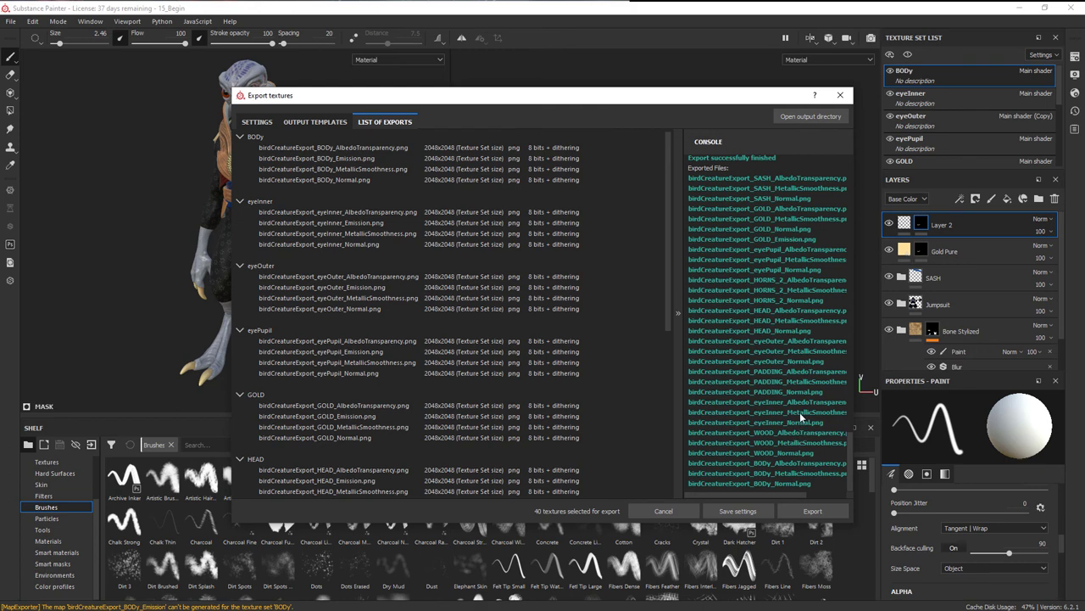
{"action": "left_click", "coordinate": [839, 95]}
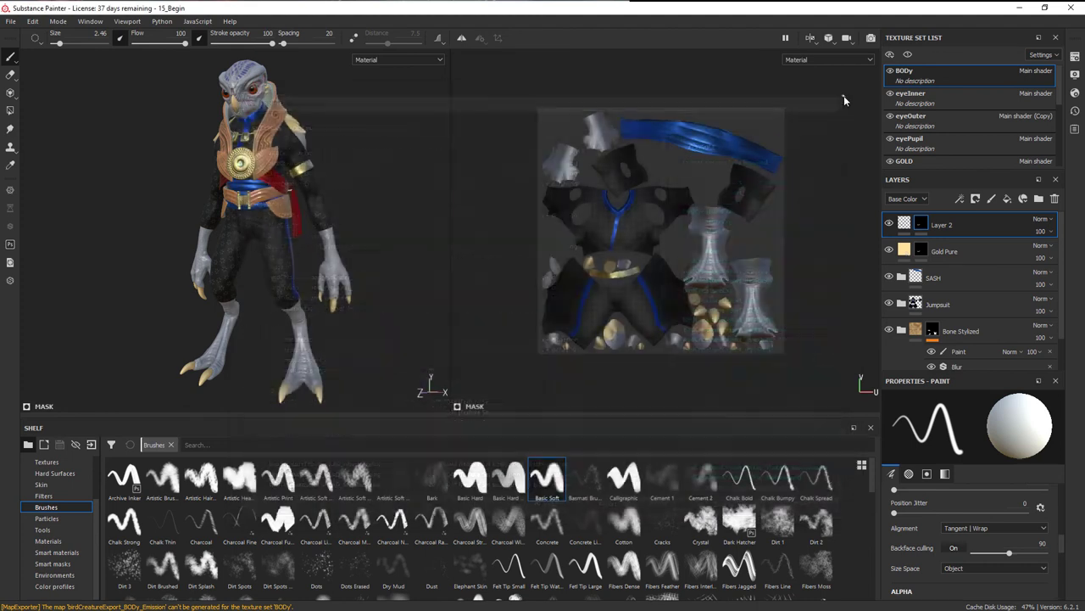